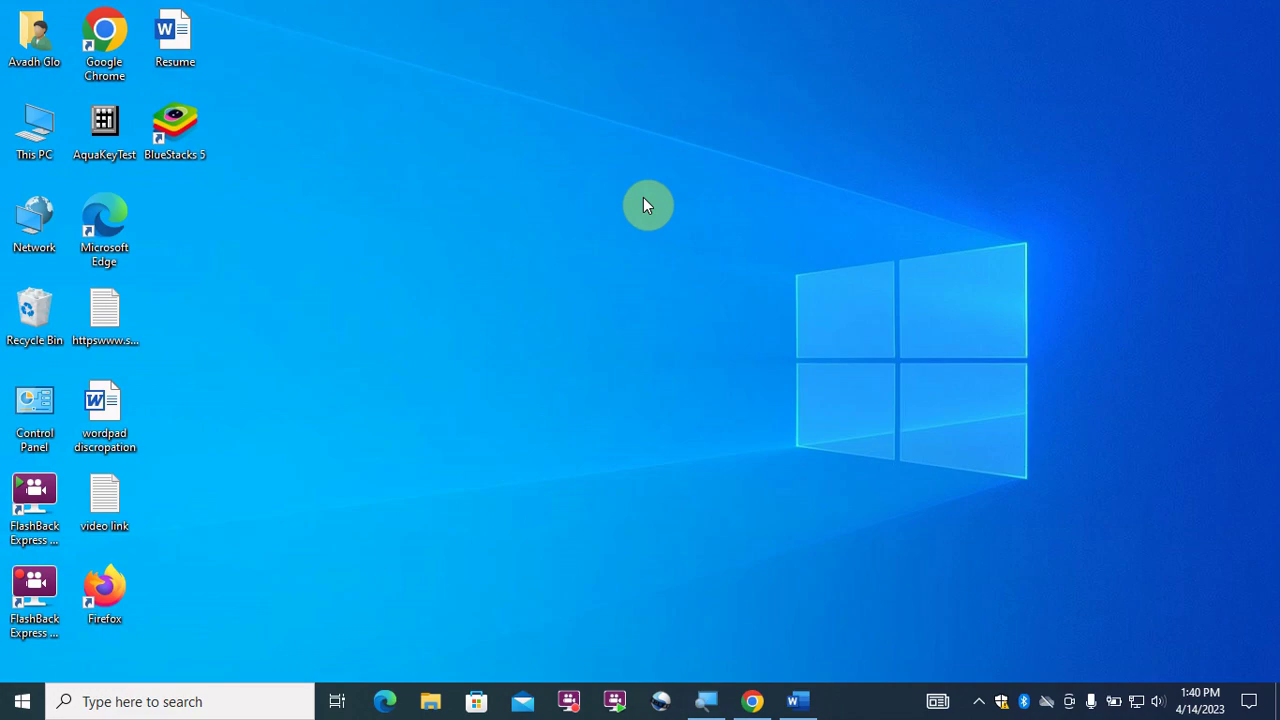
# Launch Microsoft Word by running winword from the Run dialog.
pyautogui.click(28, 707)
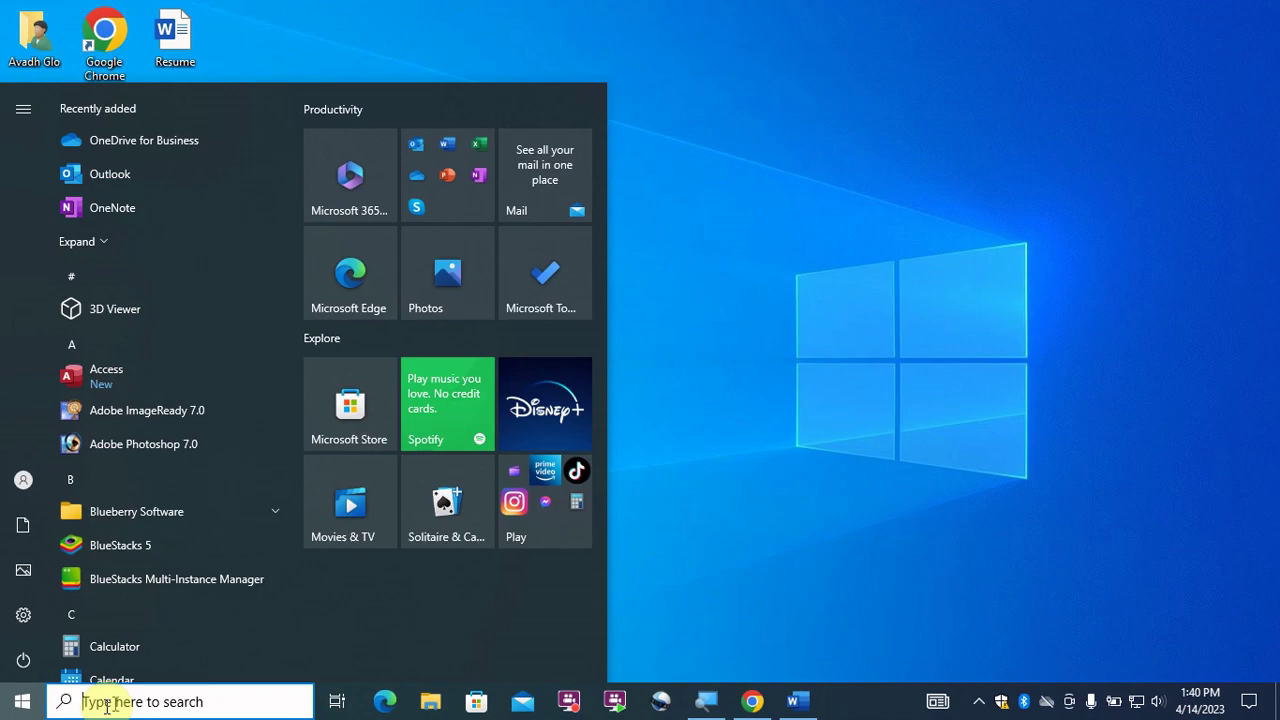
pyautogui.click(736, 497)
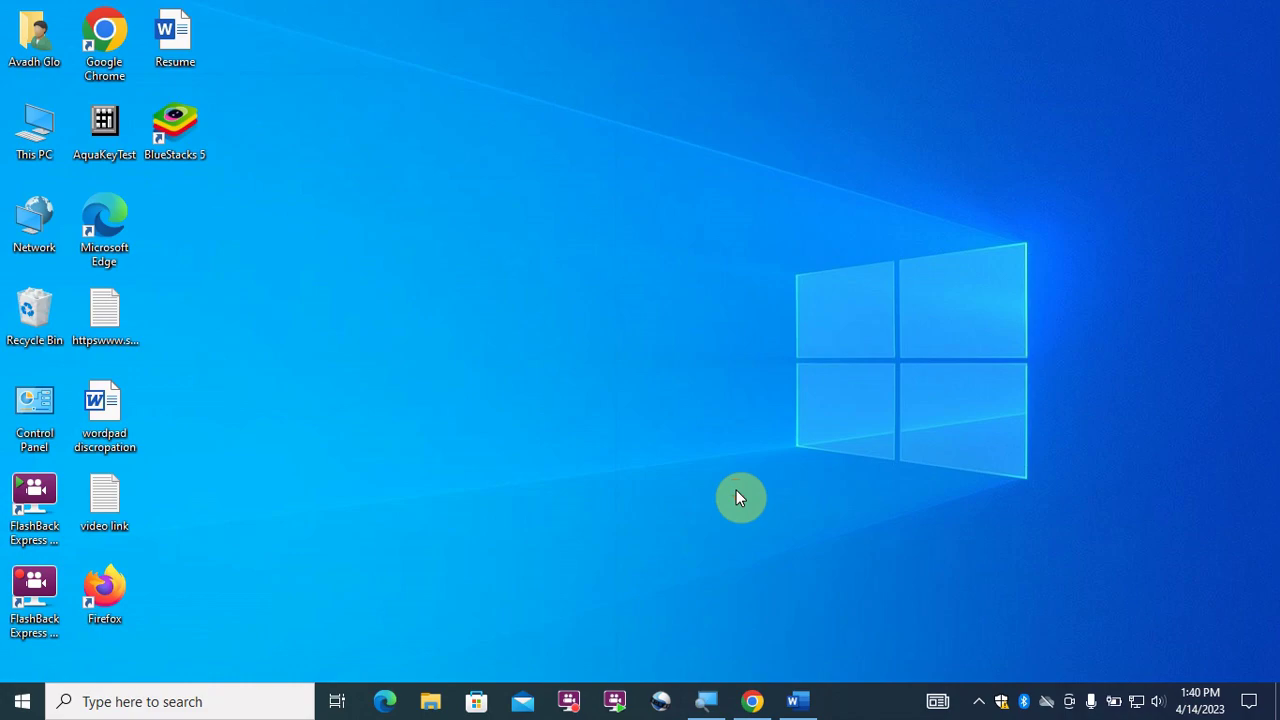
pyautogui.press('super+r')
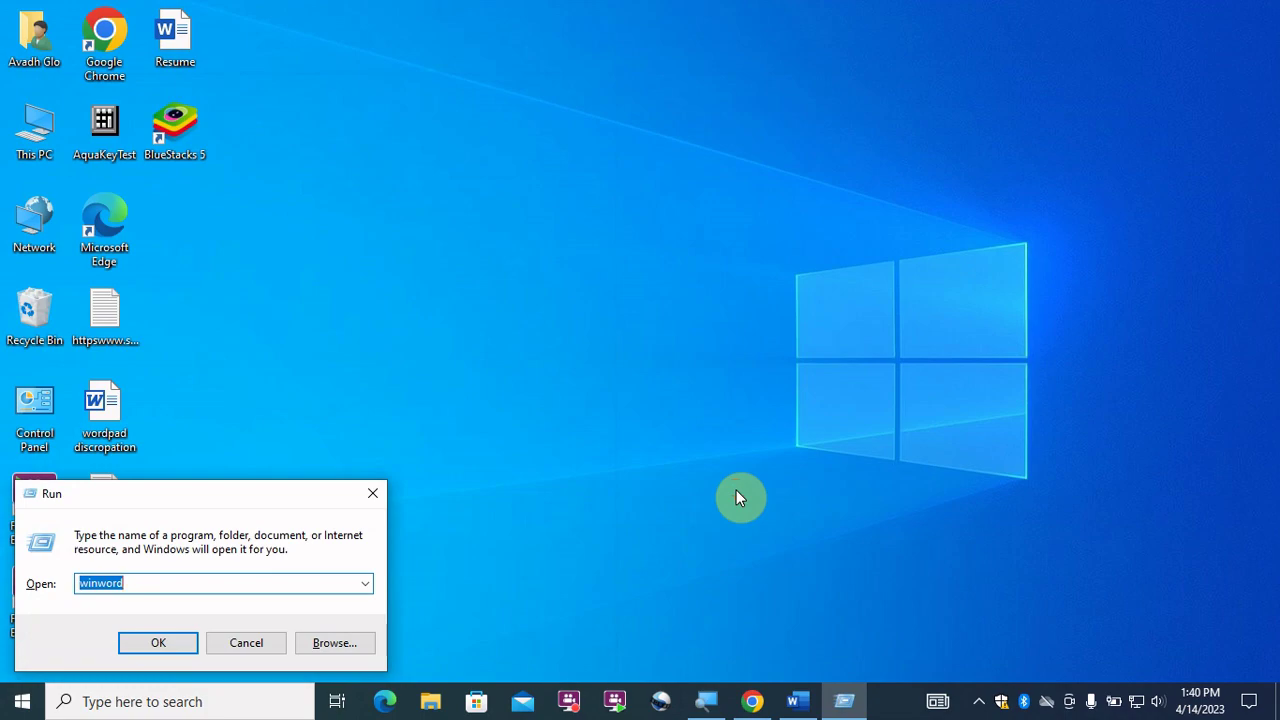
pyautogui.click(172, 582)
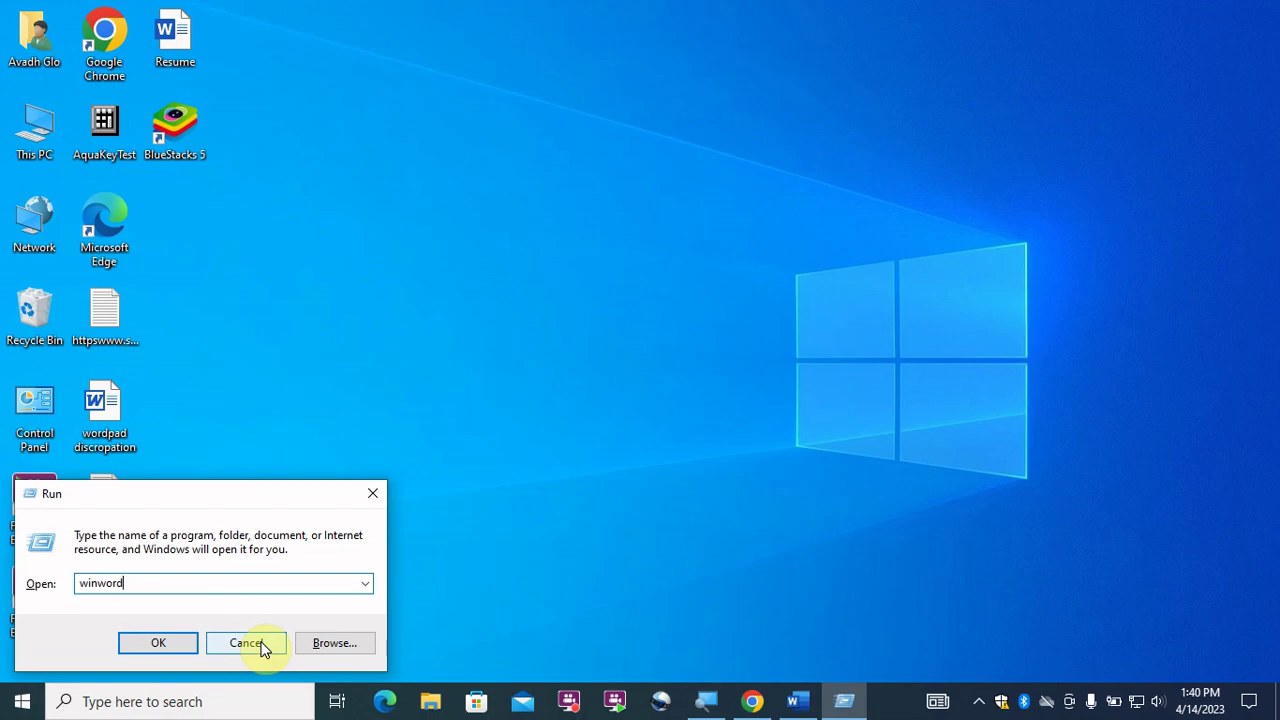
pyautogui.press('Return')
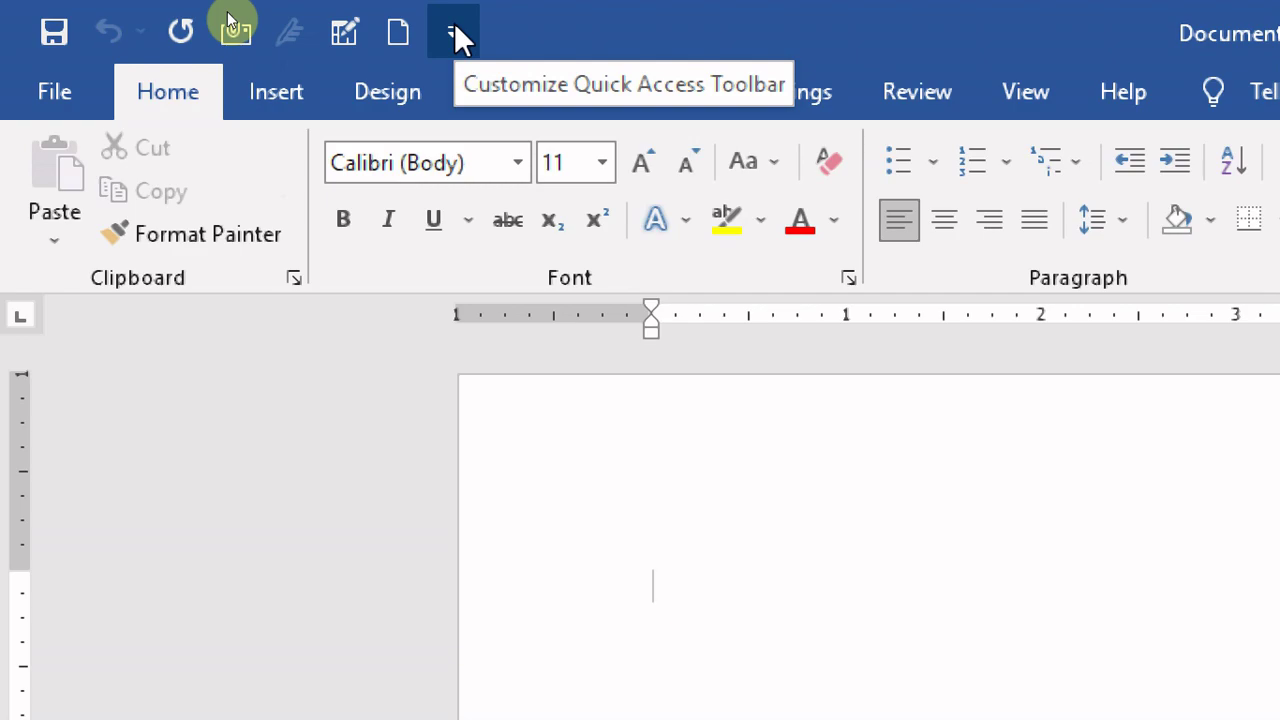
# Open the File backstage Home page showing the new-document templates.
pyautogui.click(51, 106)
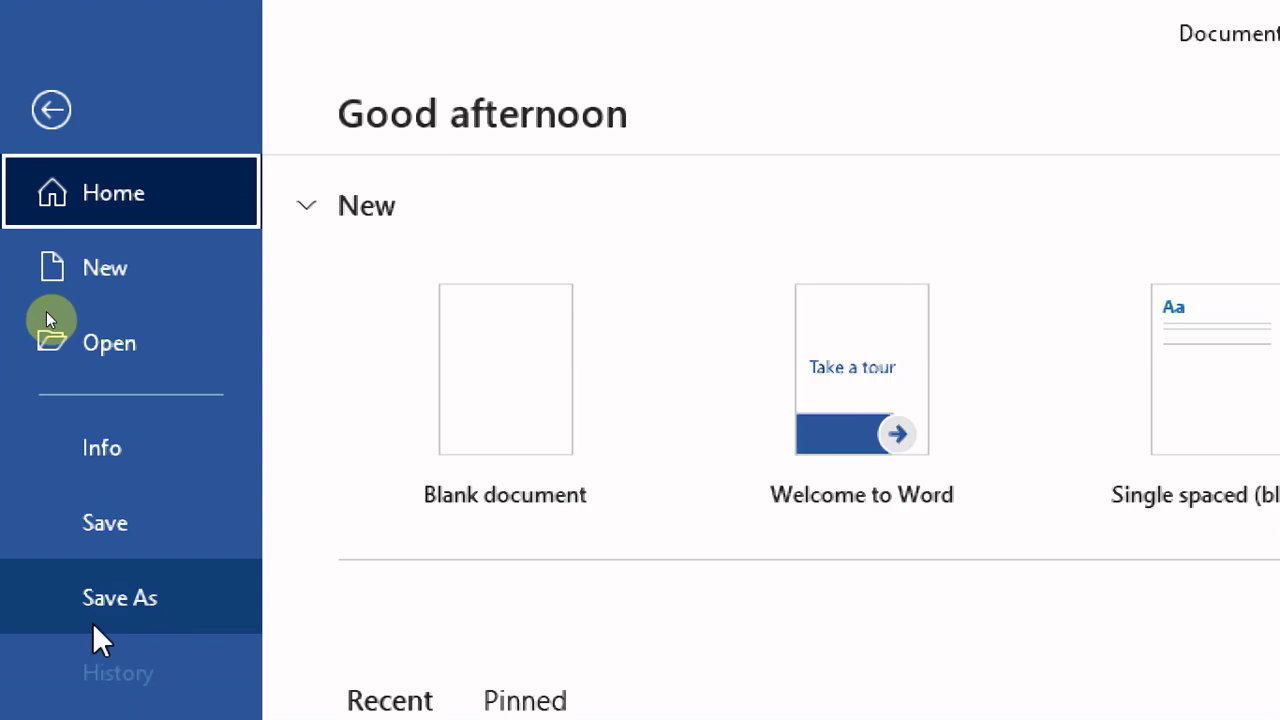
# Scroll the backstage menu, then exit back to the empty Document1.
pyautogui.scroll(-3, 137, 640)
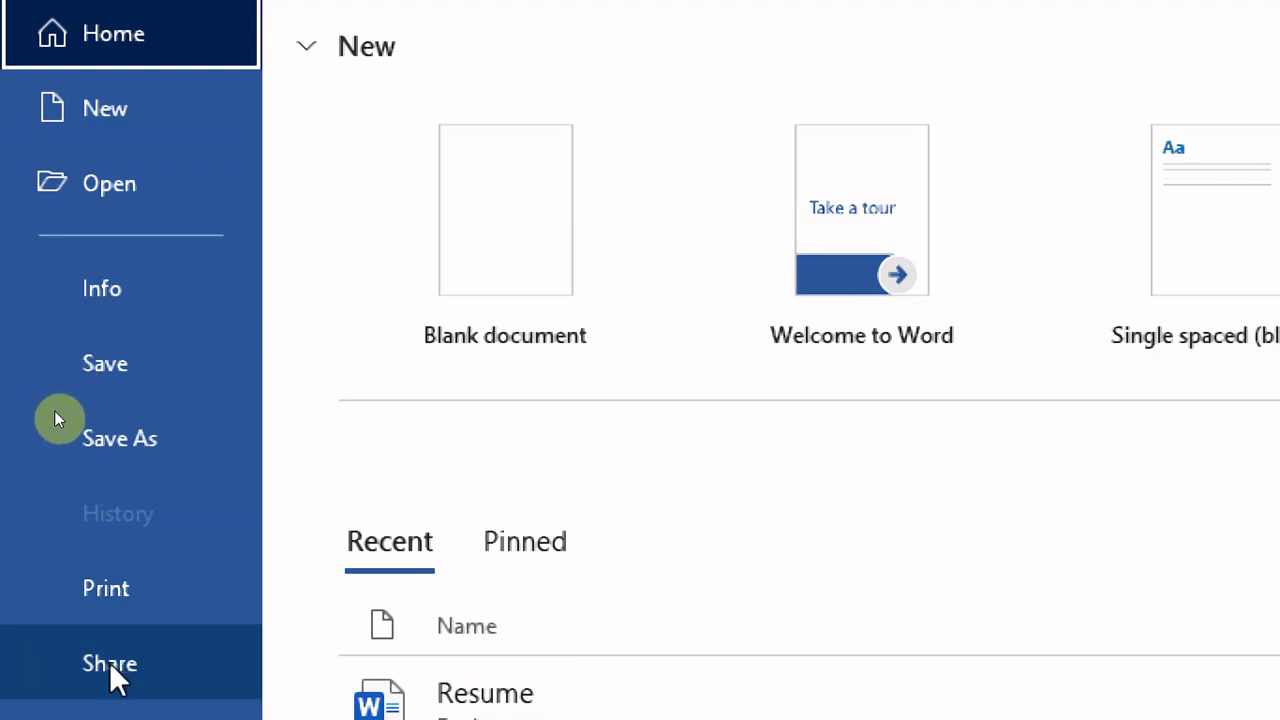
pyautogui.scroll(-1, 114, 674)
pyautogui.scroll(-1, 100, 688)
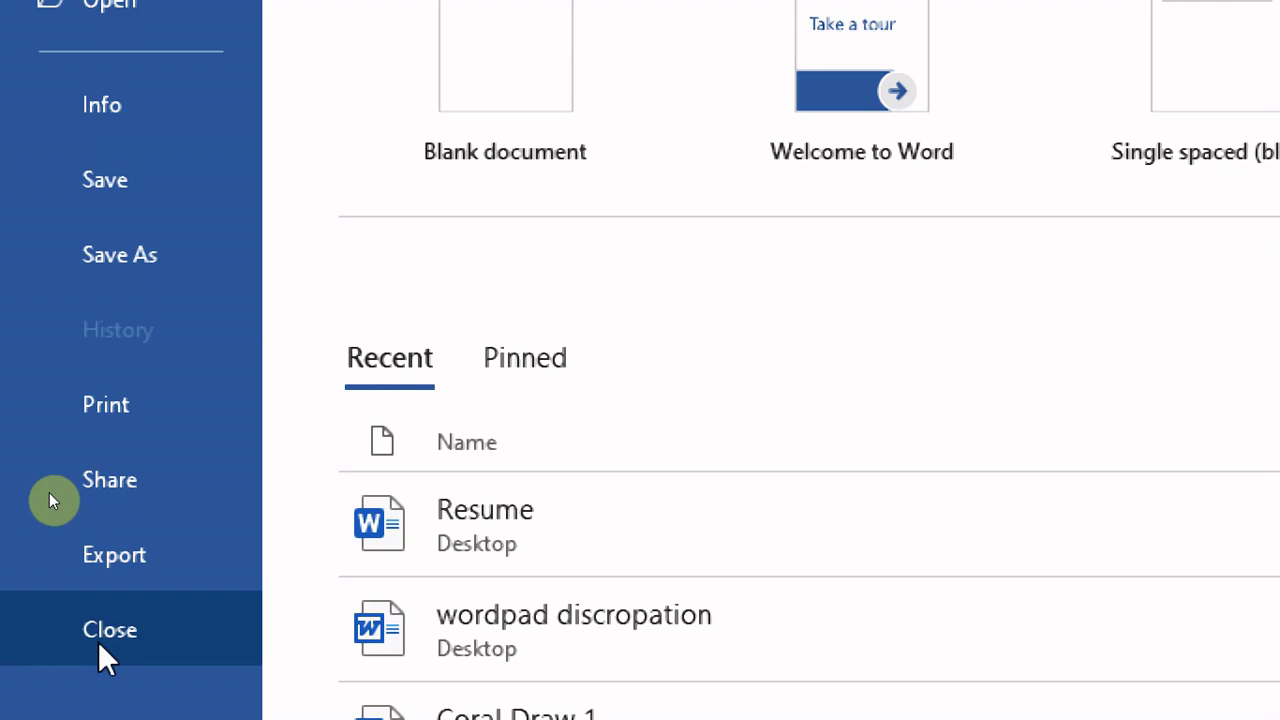
pyautogui.press('Escape')
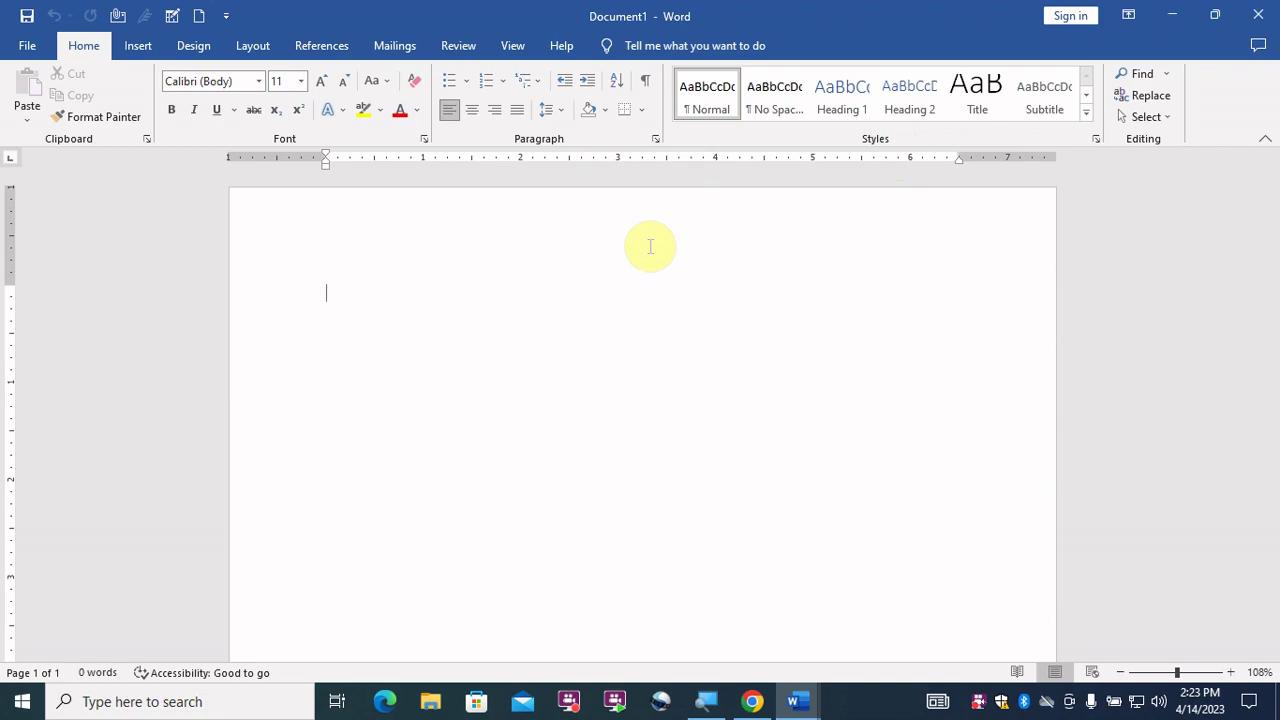
# Generate sample paragraphs with =rand() and select the opening word 'Video'.
pyautogui.write('=')
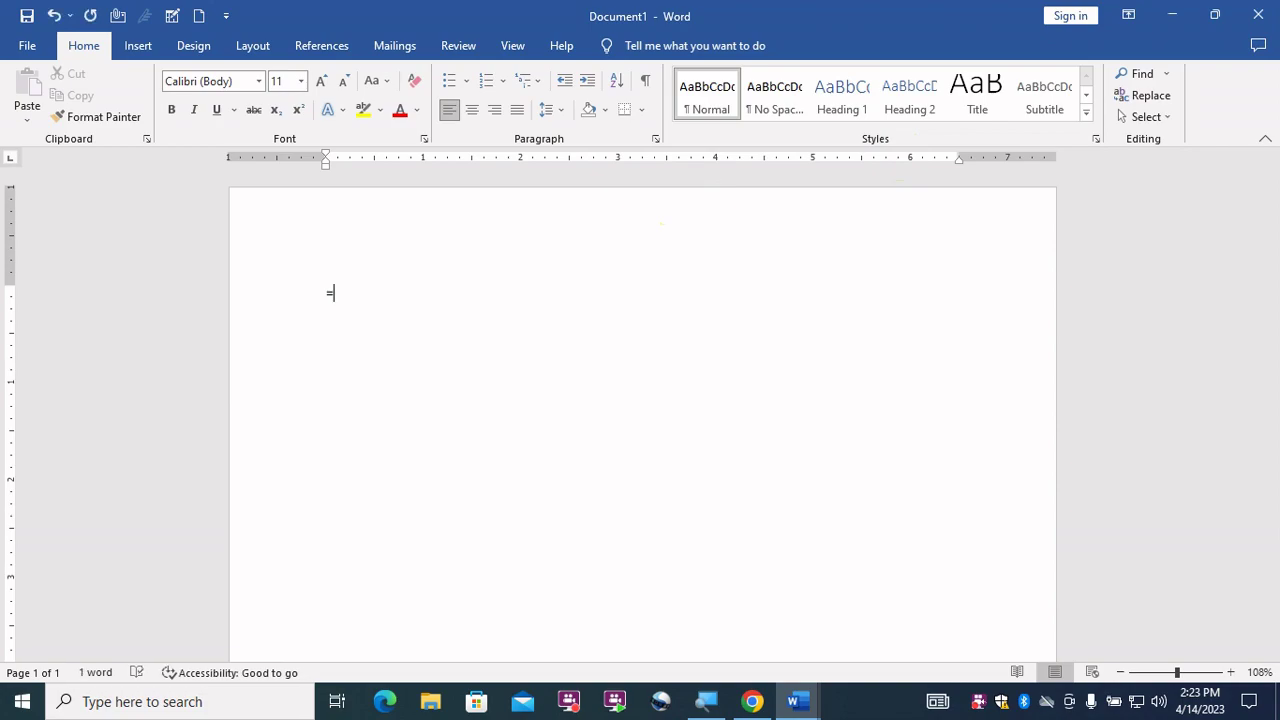
pyautogui.write('rand')
pyautogui.write('()')
pyautogui.press('Return')
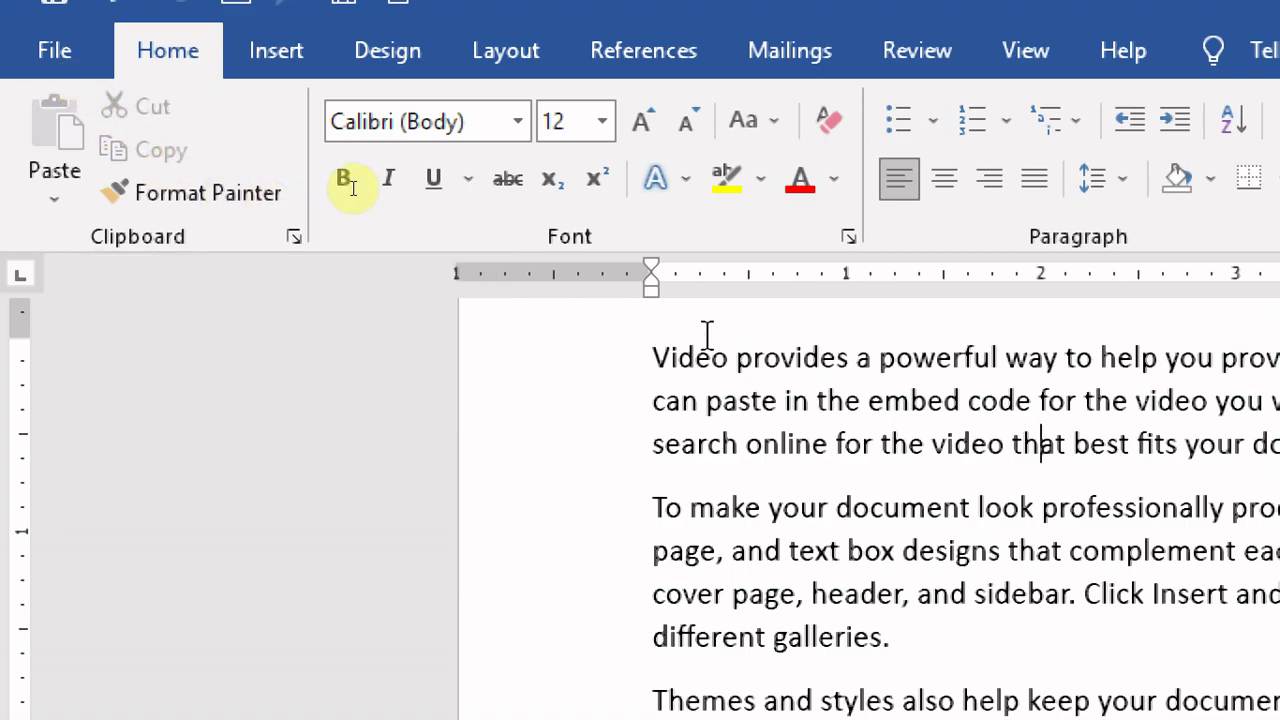
pyautogui.click(655, 362)
pyautogui.moveTo(667, 365); pyautogui.dragTo(737, 371)
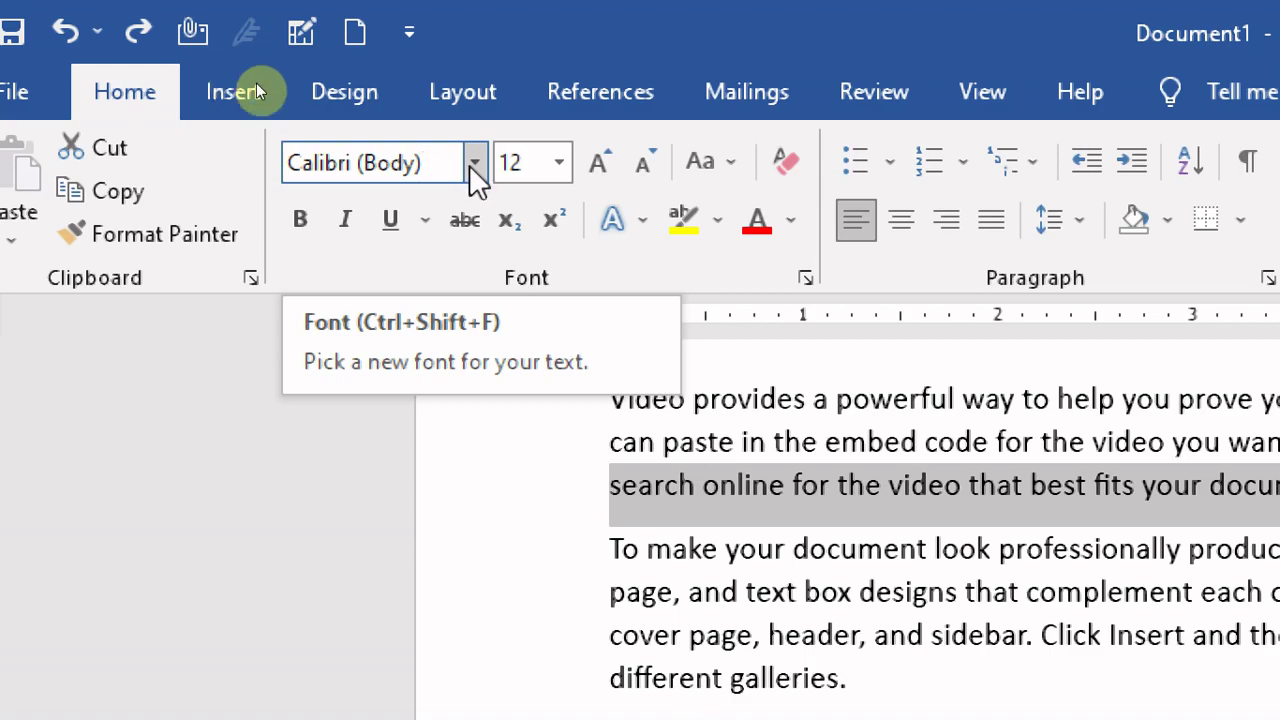
pyautogui.click(474, 163)
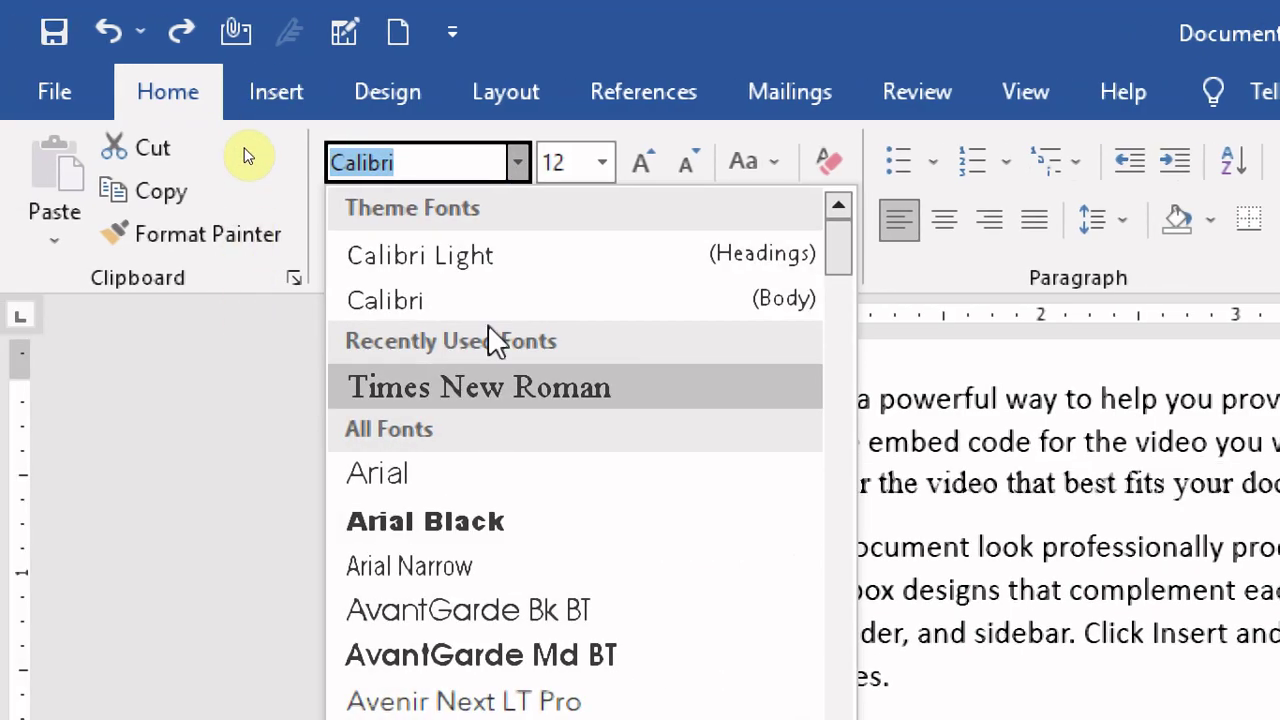
pyautogui.click(512, 163)
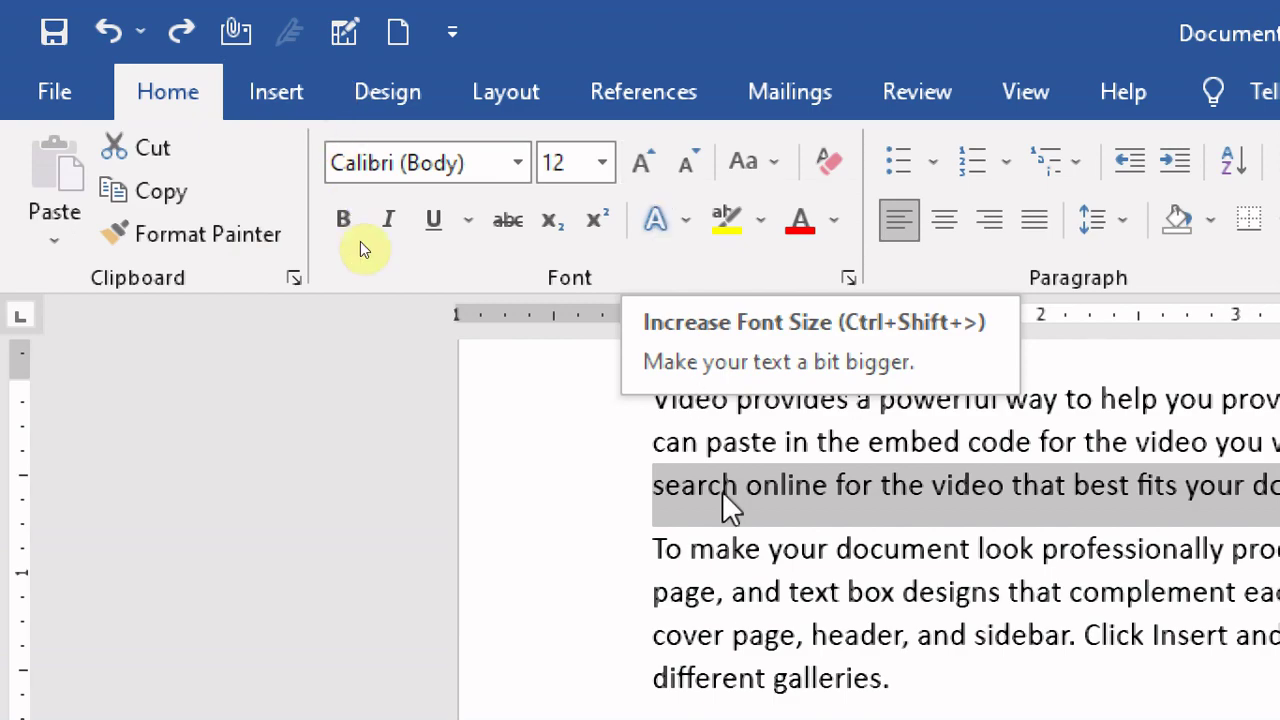
# Increase the opening word 'Video' to 14 pt, then select the first paragraph's last line.
pyautogui.moveTo(643, 403); pyautogui.dragTo(729, 405)
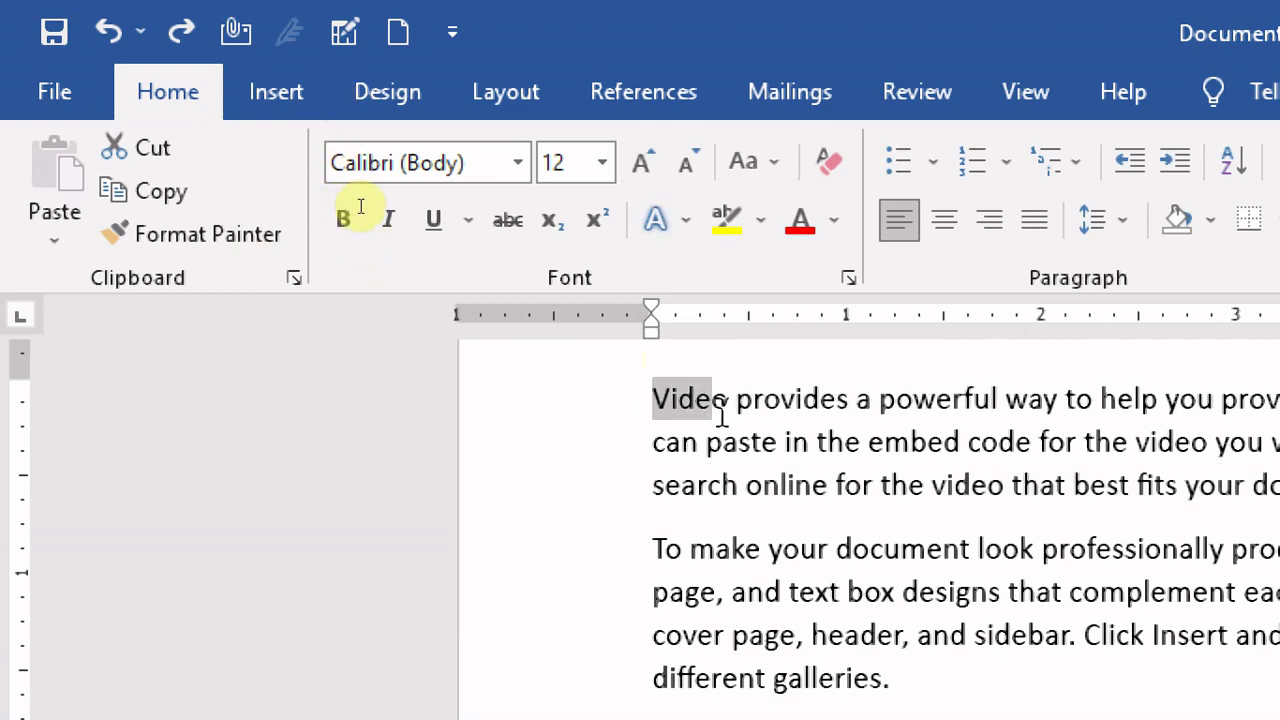
pyautogui.click(645, 165)
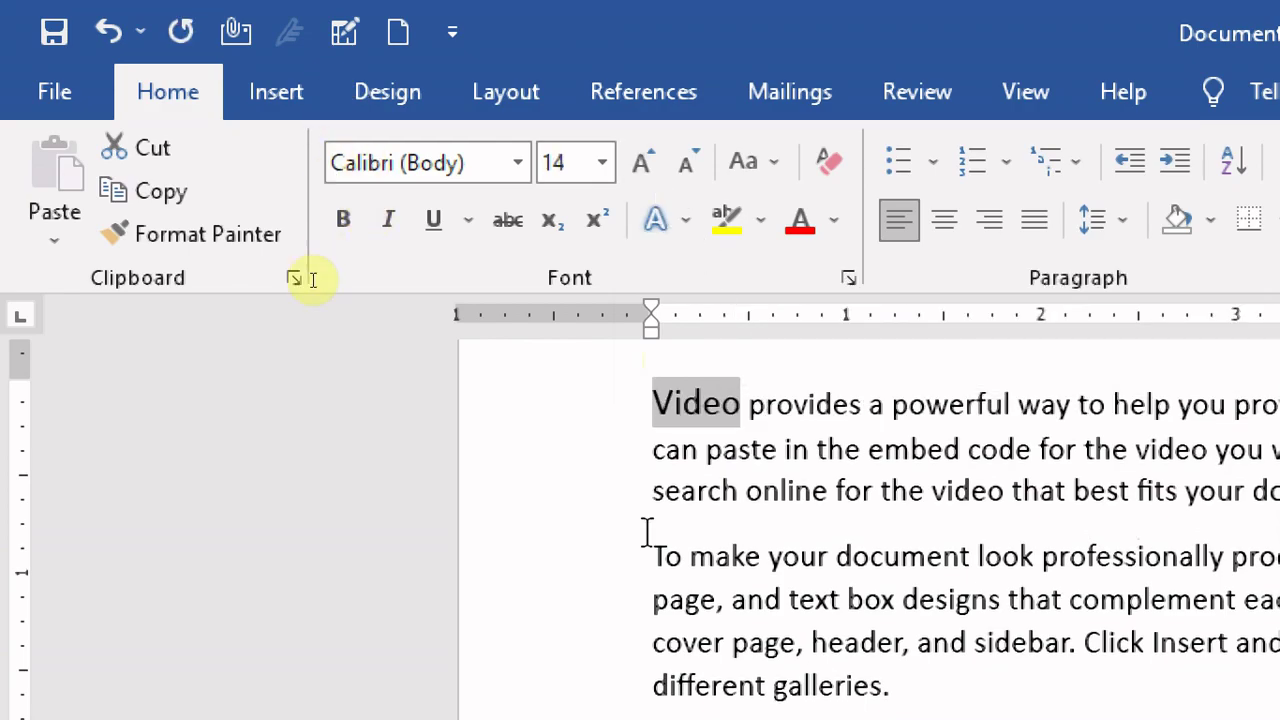
pyautogui.moveTo(648, 486); pyautogui.dragTo(1275, 490)
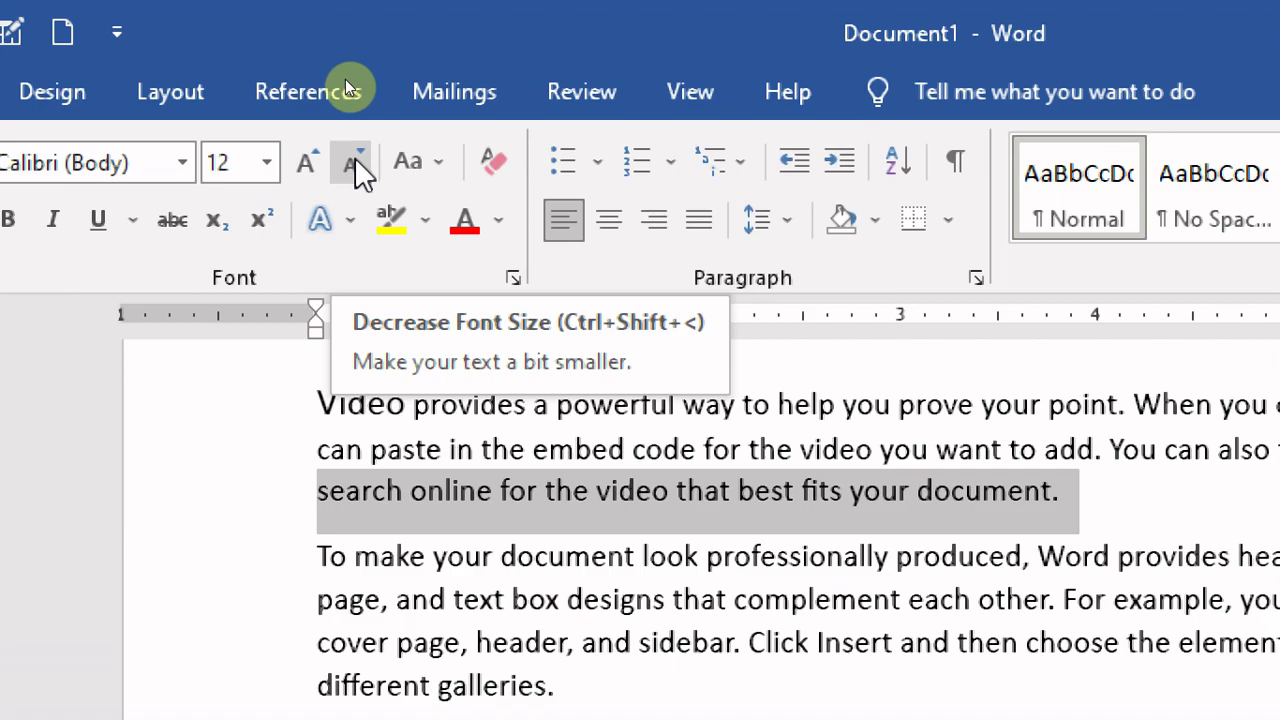
pyautogui.click(443, 161)
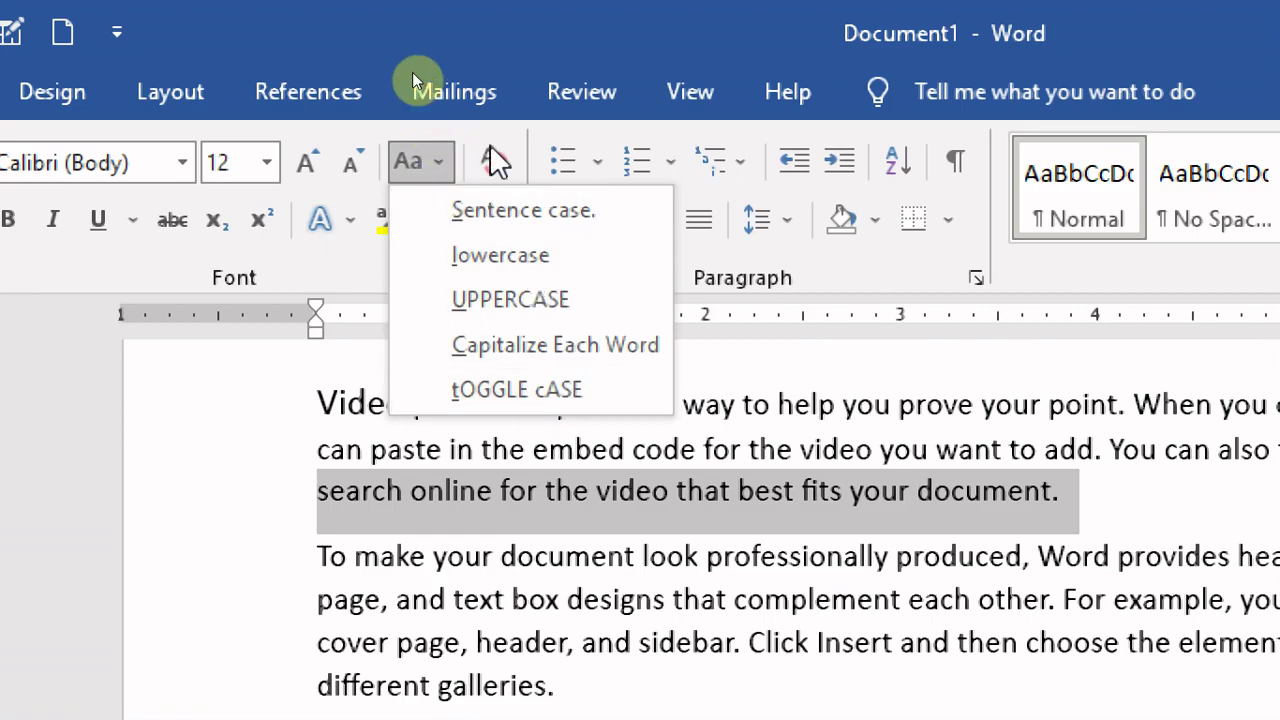
pyautogui.press('Escape')
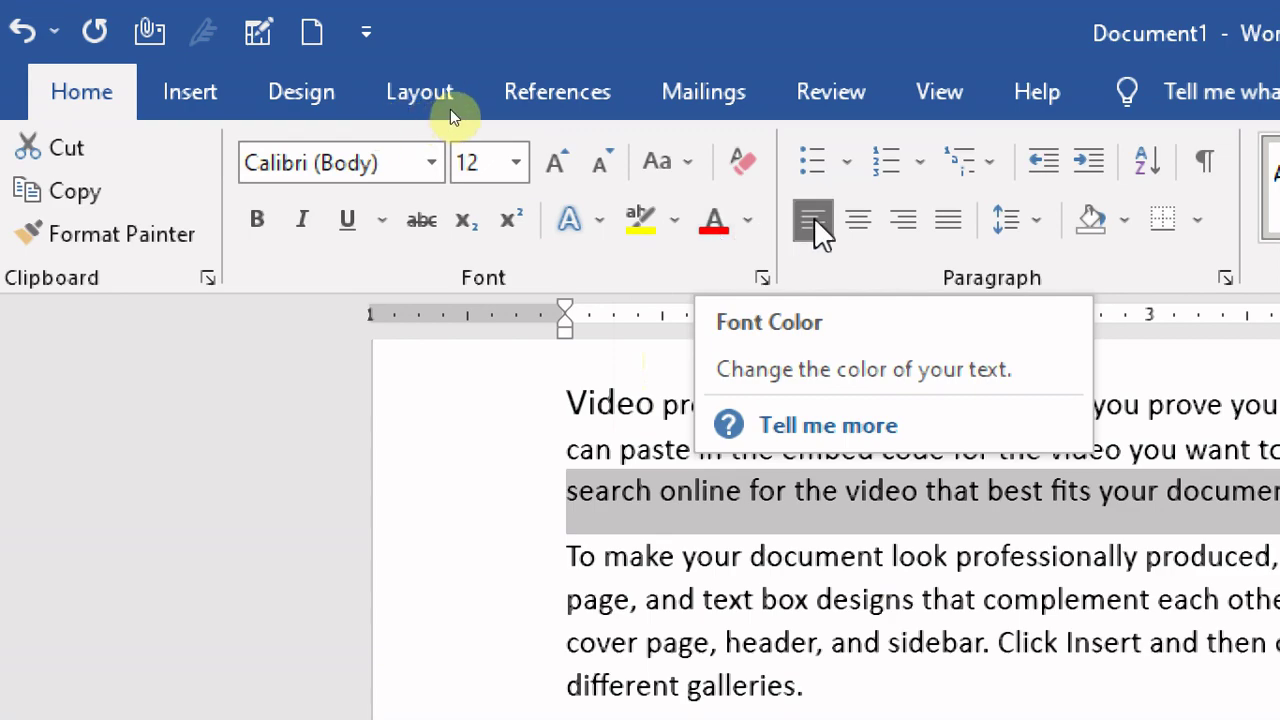
pyautogui.click(846, 167)
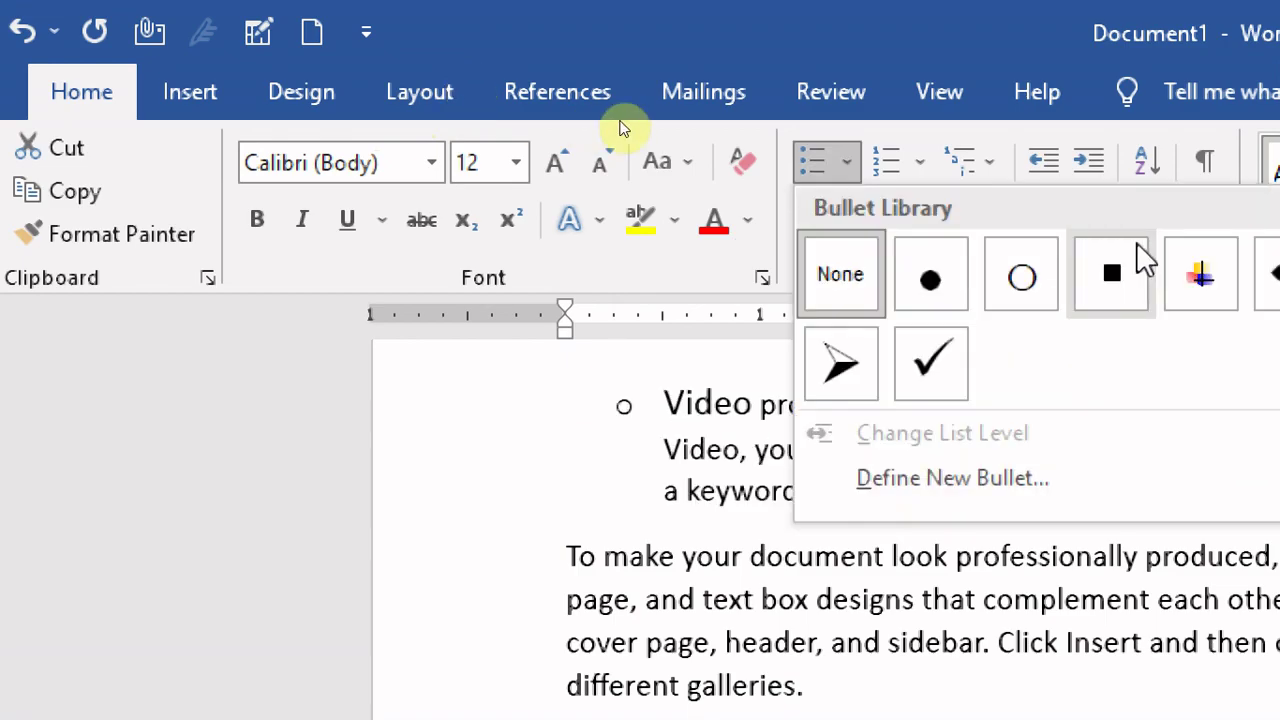
pyautogui.click(851, 163)
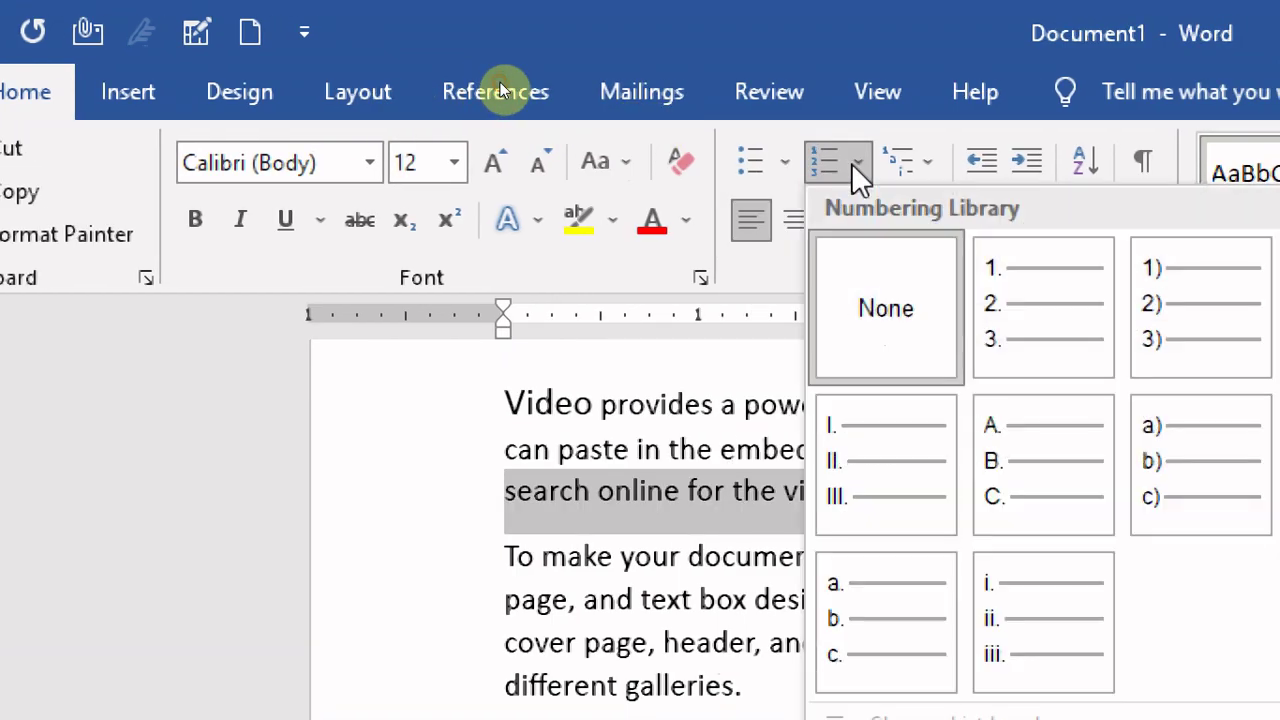
pyautogui.click(851, 162)
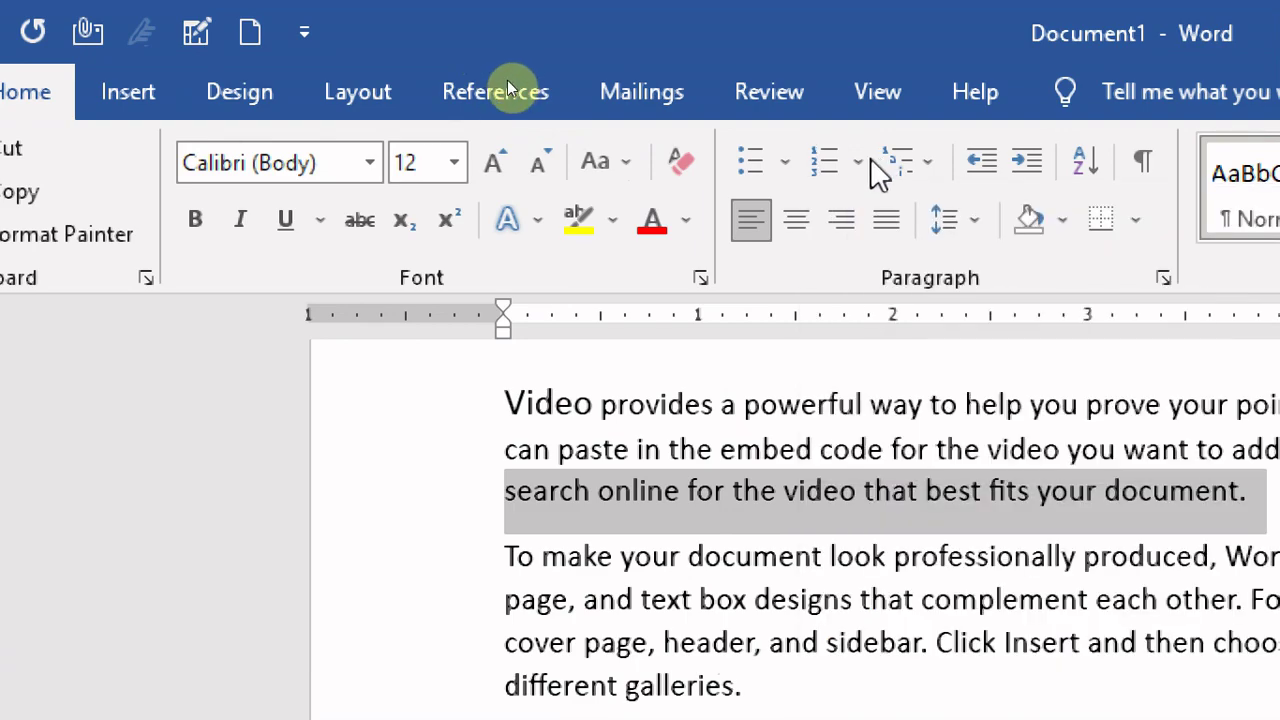